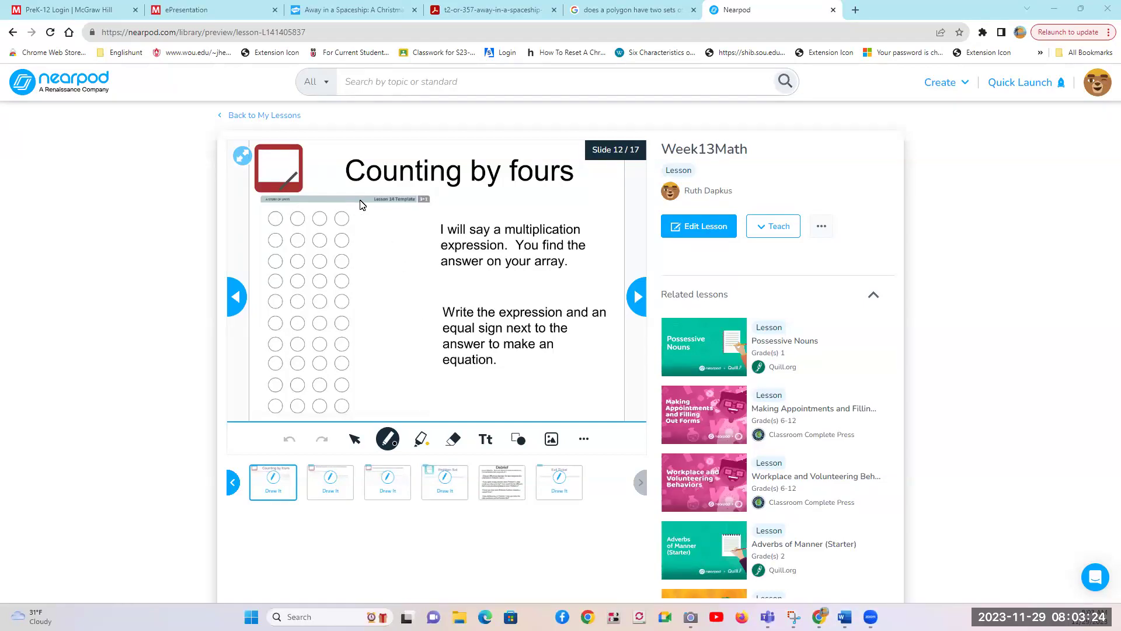
Loop the top row of four circles in black, then switch the pen to dark green with an adjusted stroke size
mouse_move(317, 198)
left_mouse_down()
mouse_move(259, 208)
mouse_move(307, 195)
left_mouse_up()
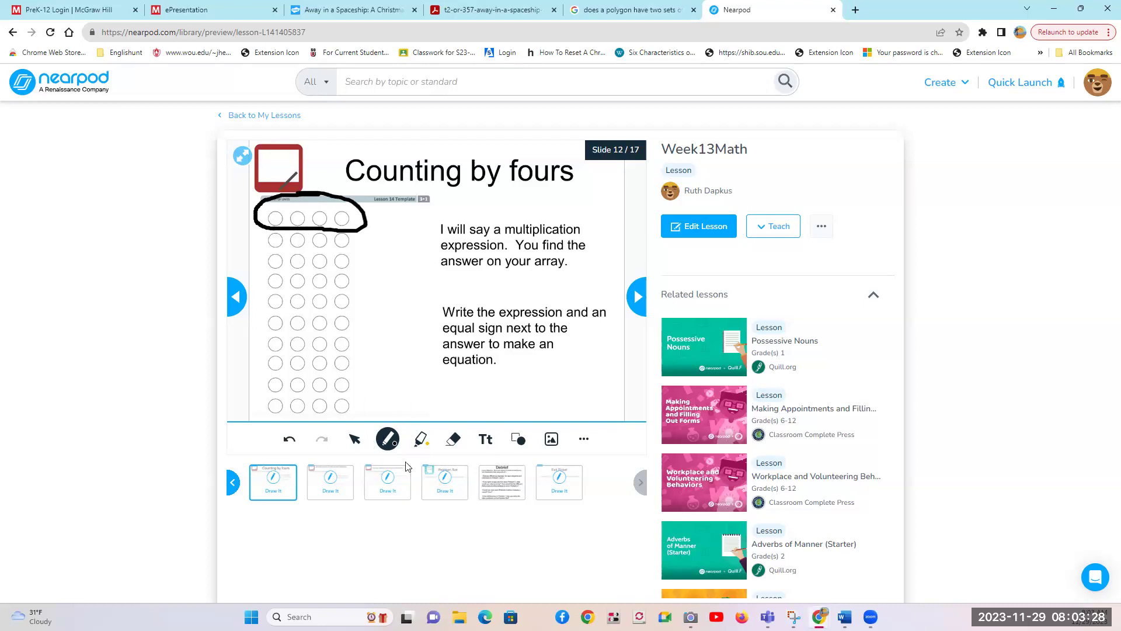
left_click(387, 438)
left_click_drag(339, 368, 342, 392)
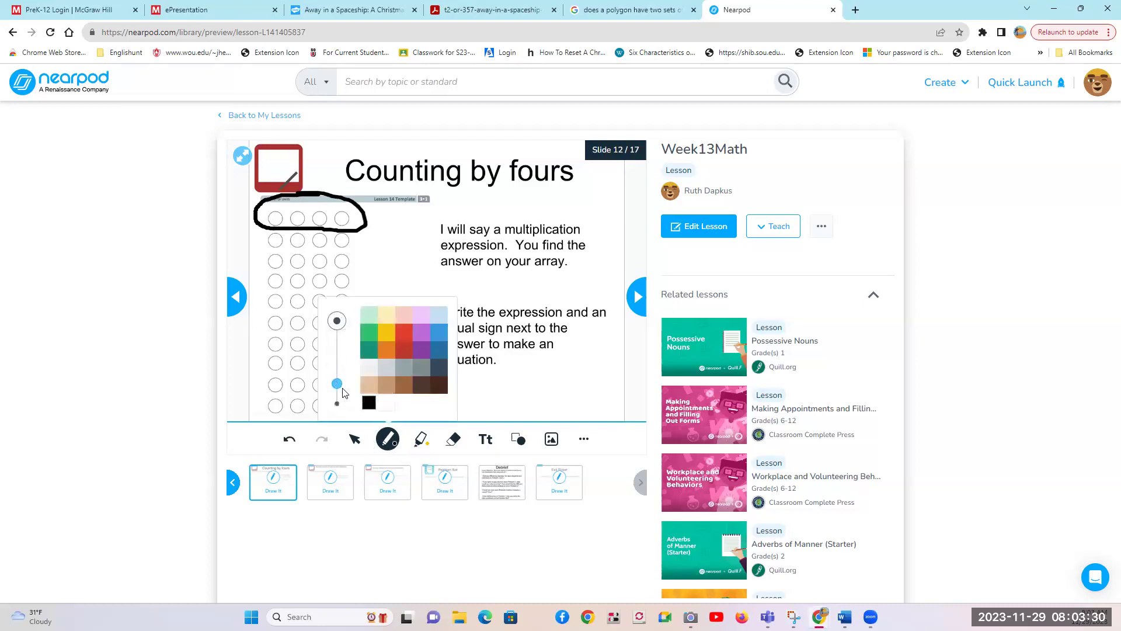
left_click(370, 351)
left_click(393, 270)
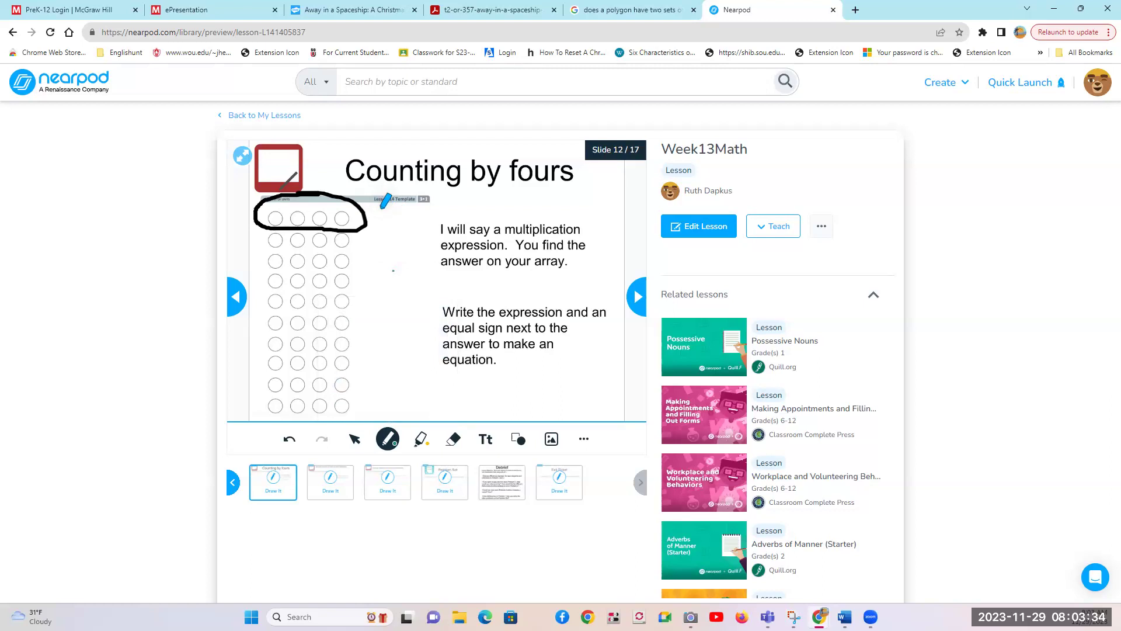
Write the total 4 beside the top row, loop the third row, and handwrite 4x2=8 above the instructions
mouse_move(371, 205)
left_mouse_down()
mouse_move(383, 210)
mouse_move(385, 236)
left_mouse_up()
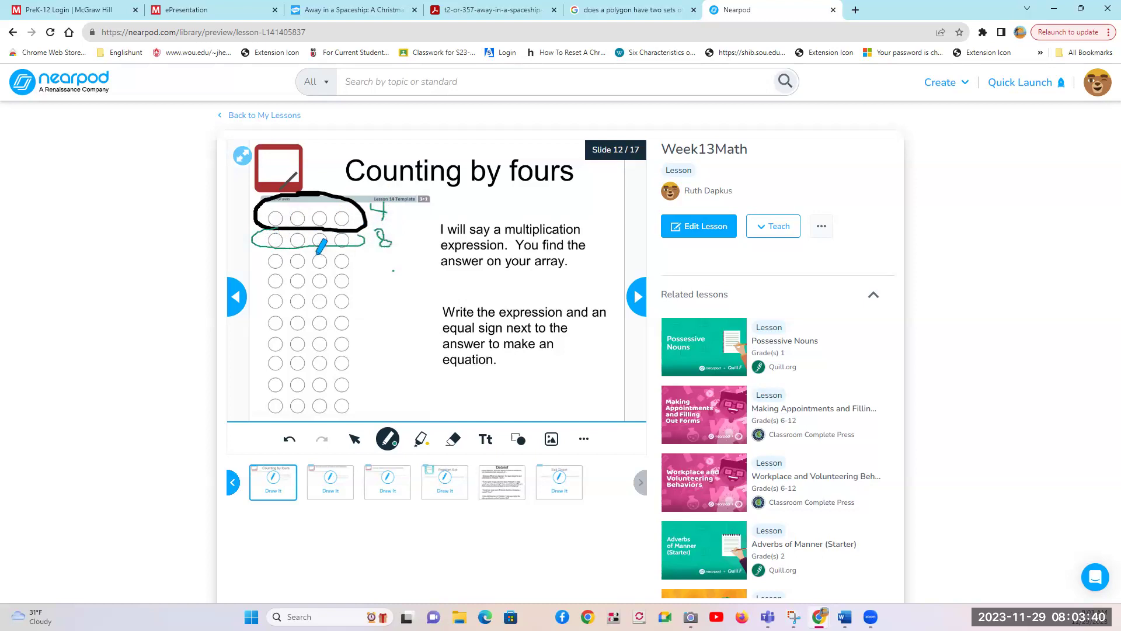
mouse_move(318, 251)
left_mouse_down()
mouse_move(356, 245)
mouse_move(377, 268)
mouse_move(405, 267)
left_mouse_up()
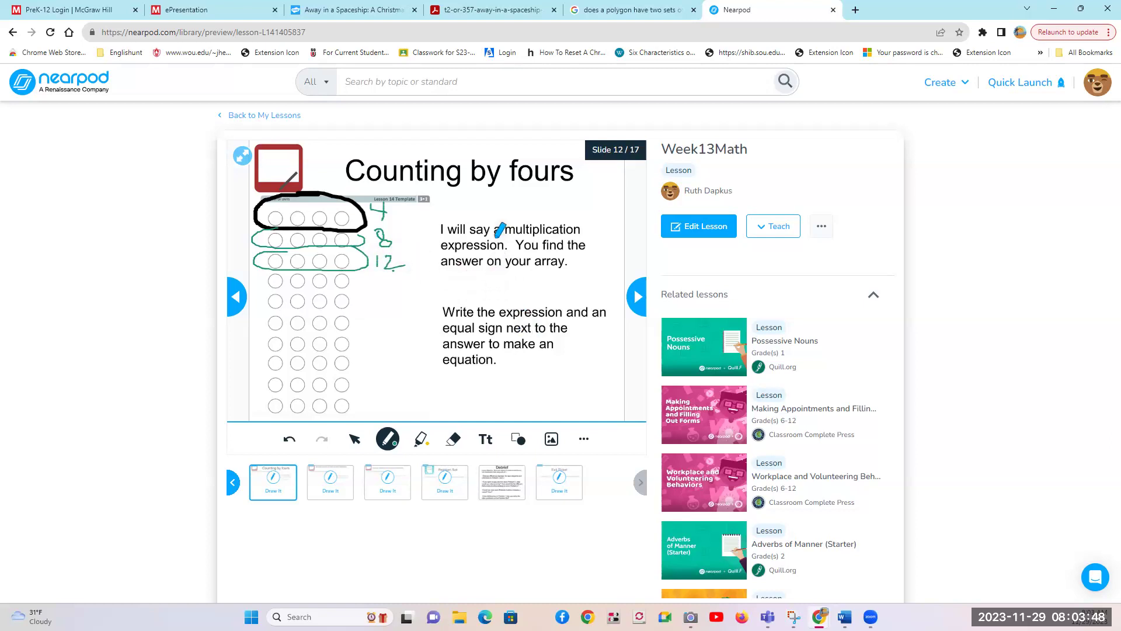
mouse_move(478, 196)
left_mouse_down()
mouse_move(496, 211)
mouse_move(488, 215)
mouse_move(556, 202)
left_mouse_up()
left_click_drag(542, 208, 571, 199)
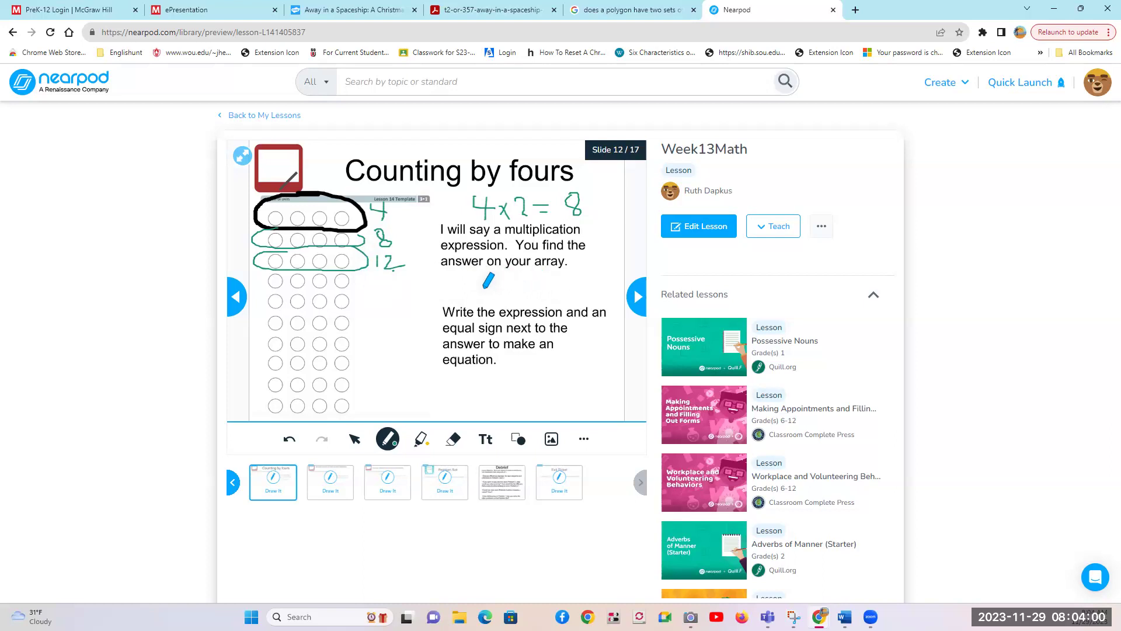
Handwrite 4x3=12 in green below the 'answer on your array' instruction
mouse_move(464, 277)
left_mouse_down()
mouse_move(471, 298)
mouse_move(501, 296)
mouse_move(483, 297)
left_mouse_up()
mouse_move(514, 274)
left_mouse_down()
mouse_move(514, 298)
mouse_move(570, 279)
left_mouse_up()
left_click_drag(547, 292, 608, 298)
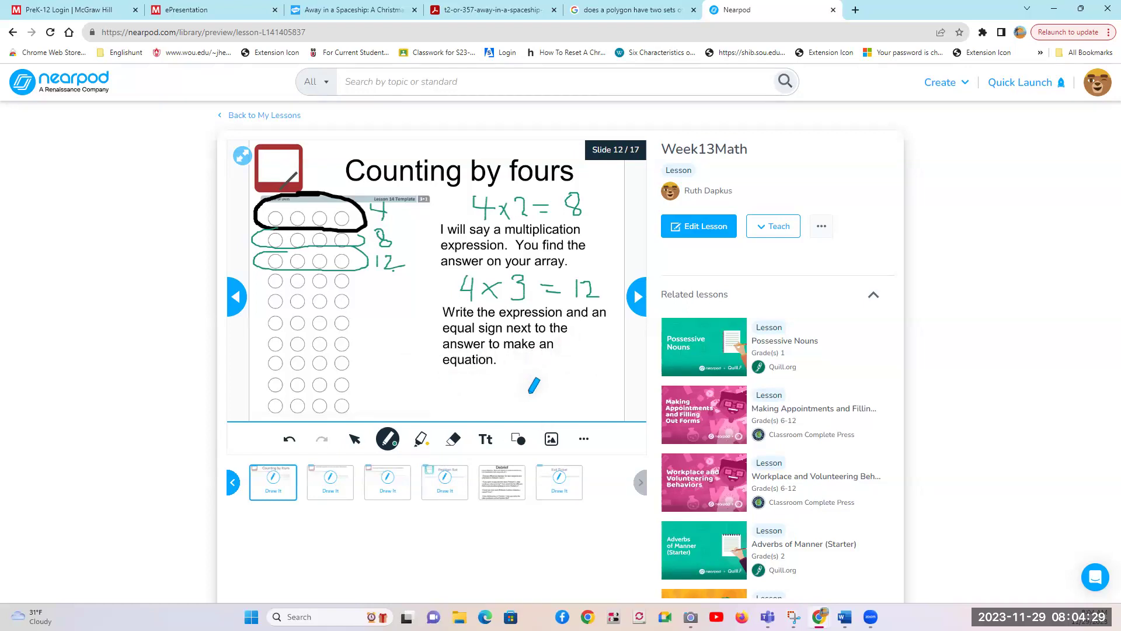
Draw a short line after 'equation.' and loop the handwritten 4x3=12 in green
left_click_drag(499, 355, 552, 355)
mouse_move(522, 268)
left_mouse_down()
mouse_move(531, 260)
mouse_move(488, 261)
left_mouse_up()
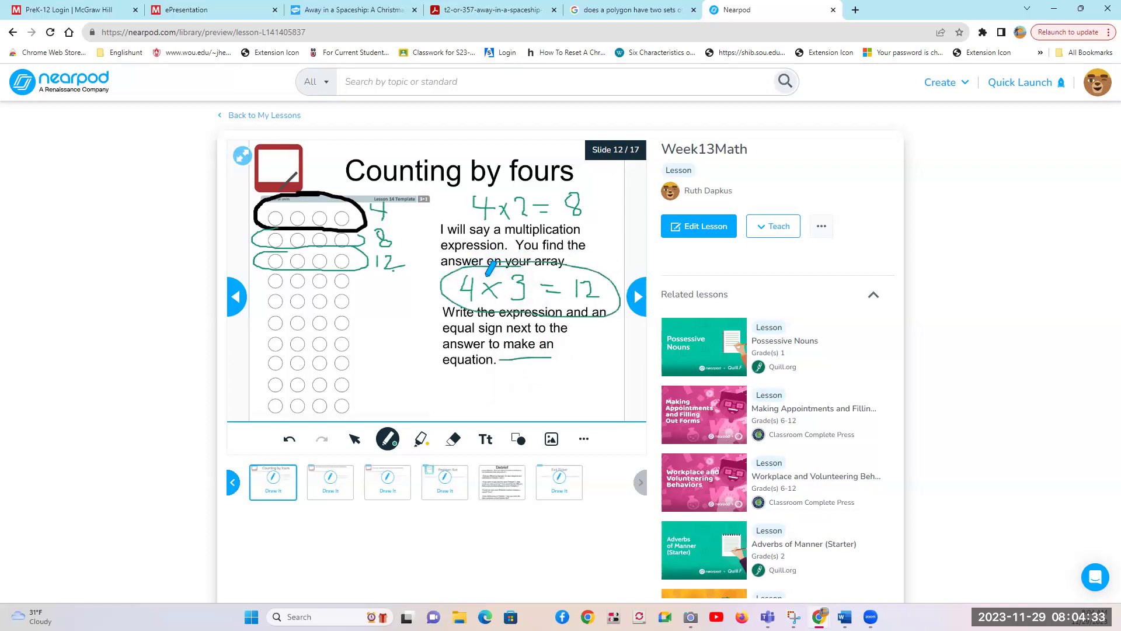